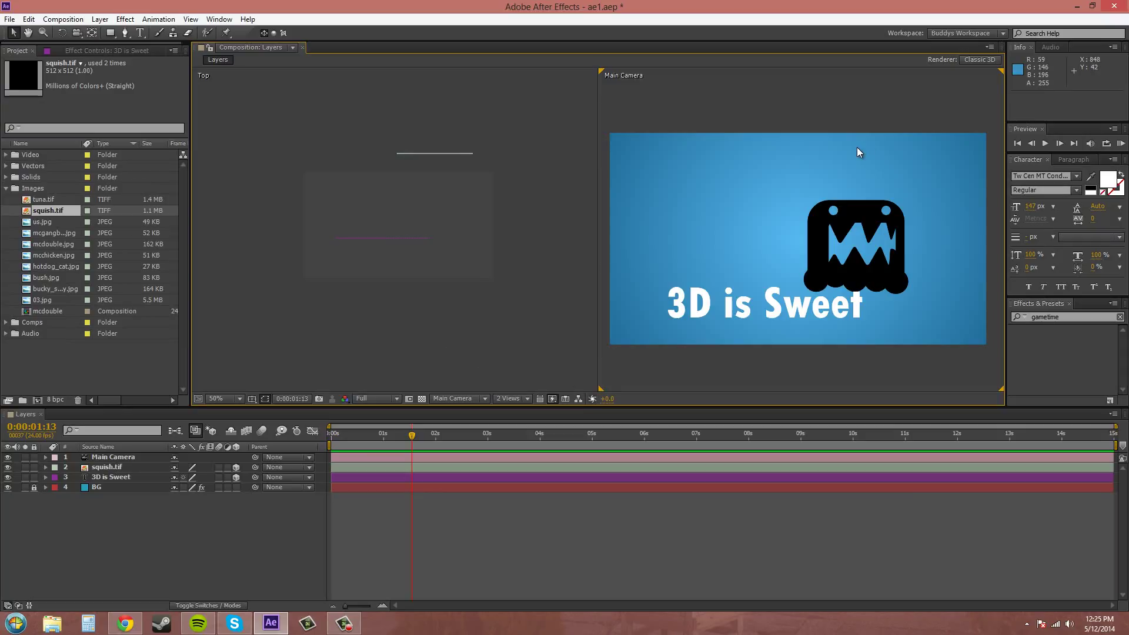
Add a new Null Object layer, Null 3, and place it below Main Camera
{"action": "left_click", "coordinate": [859, 226]}
{"action": "left_click", "coordinate": [787, 197]}
{"action": "left_click", "coordinate": [99, 19]}
{"action": "mouse_move", "coordinate": [117, 33]}
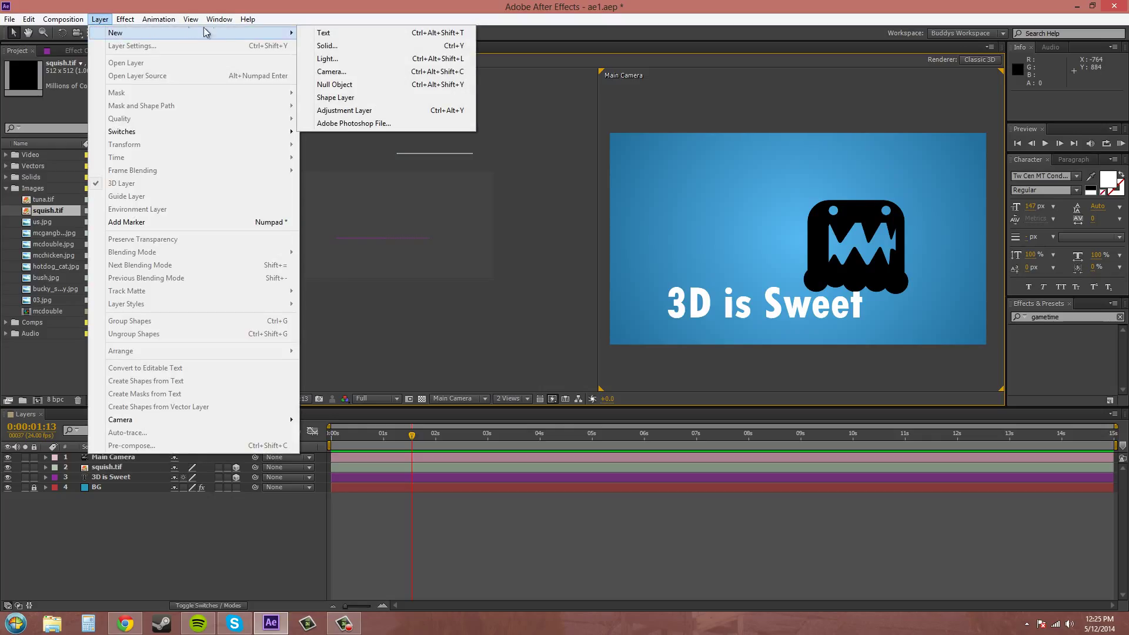
{"action": "left_click", "coordinate": [346, 89]}
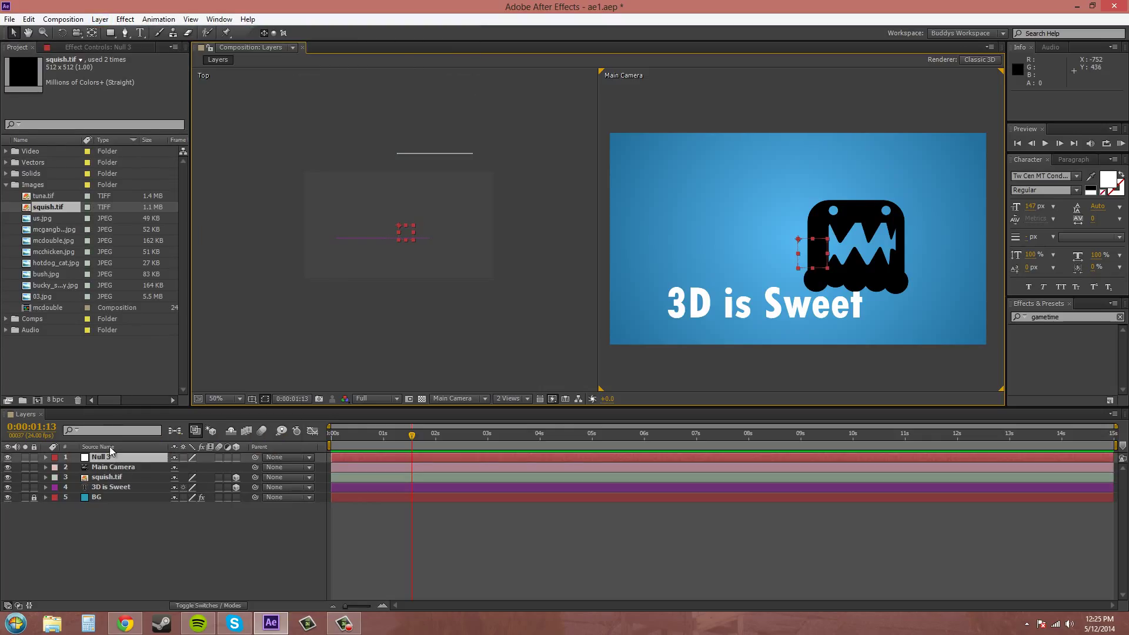
{"action": "left_click_drag", "start_coordinate": [110, 457], "coordinate": [163, 467]}
Pickwhip Main Camera's Parent to Null 3
{"action": "left_click", "coordinate": [141, 457]}
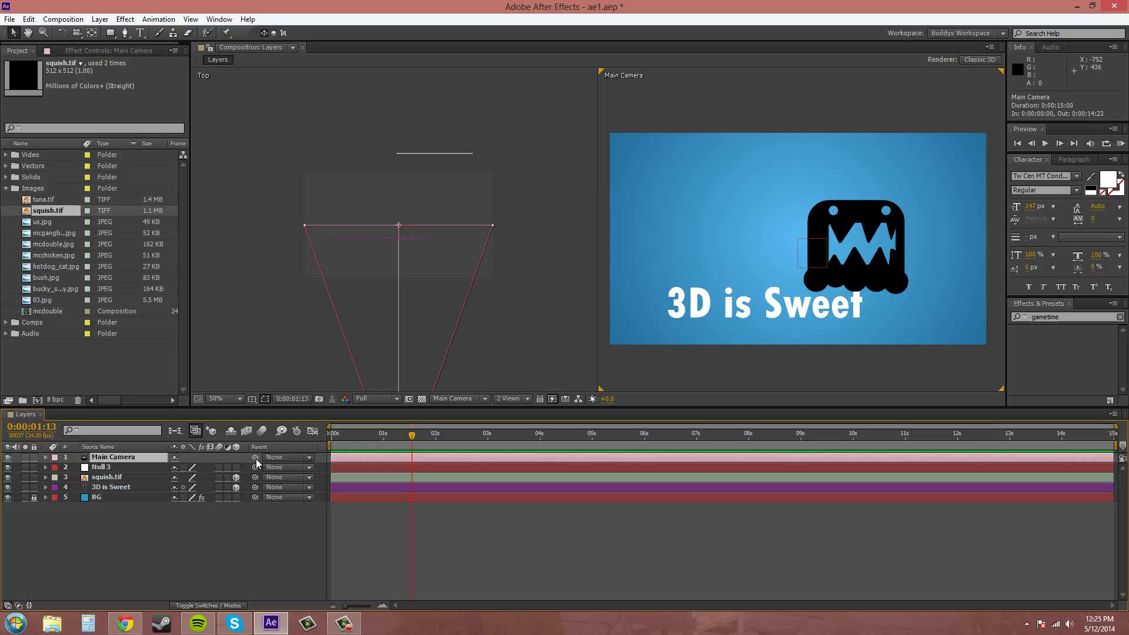
{"action": "left_click_drag", "start_coordinate": [256, 458], "coordinate": [110, 469]}
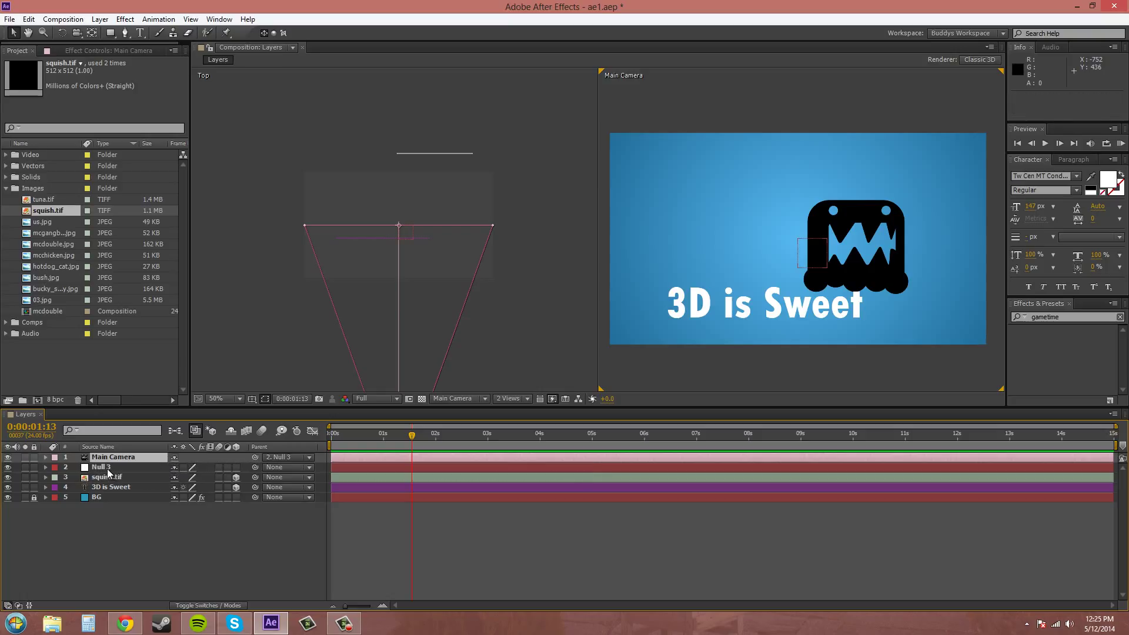
{"action": "left_click", "coordinate": [108, 467]}
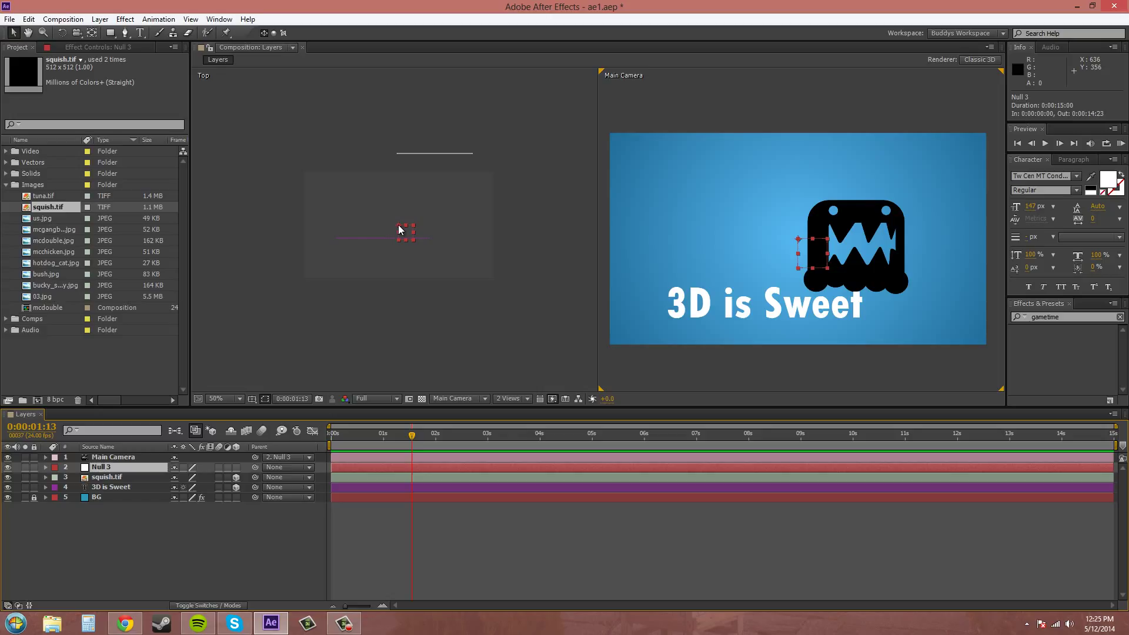
{"action": "scroll", "coordinate": [398, 230], "scroll_direction": "up", "scroll_amount": 2}
{"action": "scroll", "coordinate": [404, 227], "scroll_direction": "up", "scroll_amount": 2}
{"action": "scroll", "coordinate": [409, 213], "scroll_direction": "down", "scroll_amount": 4}
Turn on Null 3's 3D switch and try a 35° Y Rotation to swing the camera
{"action": "left_click", "coordinate": [117, 458]}
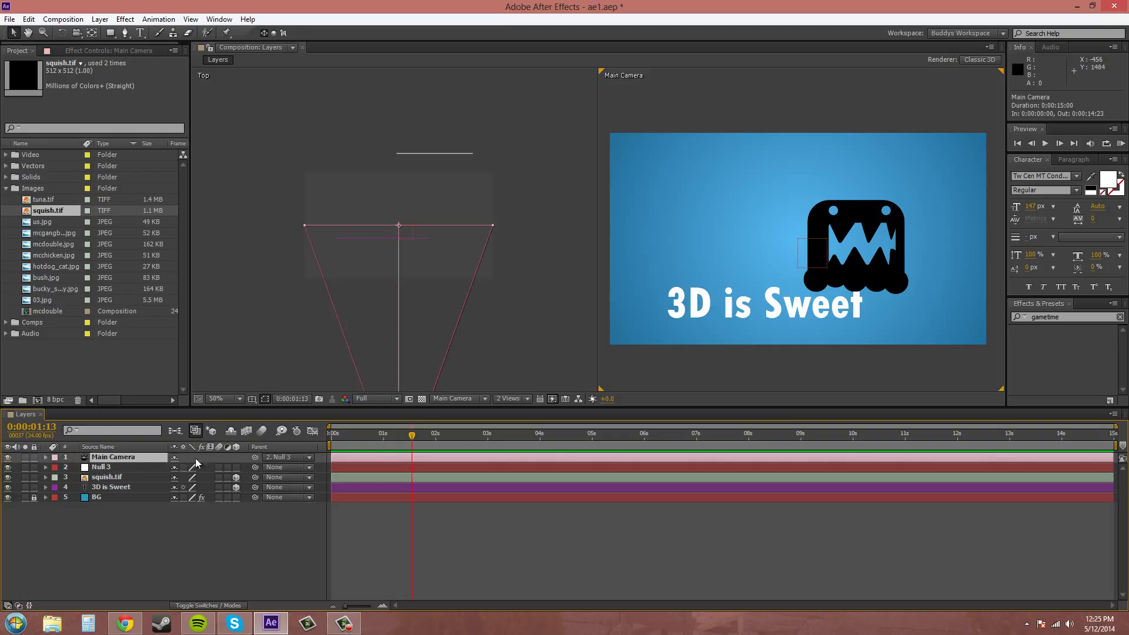
{"action": "left_click", "coordinate": [117, 467]}
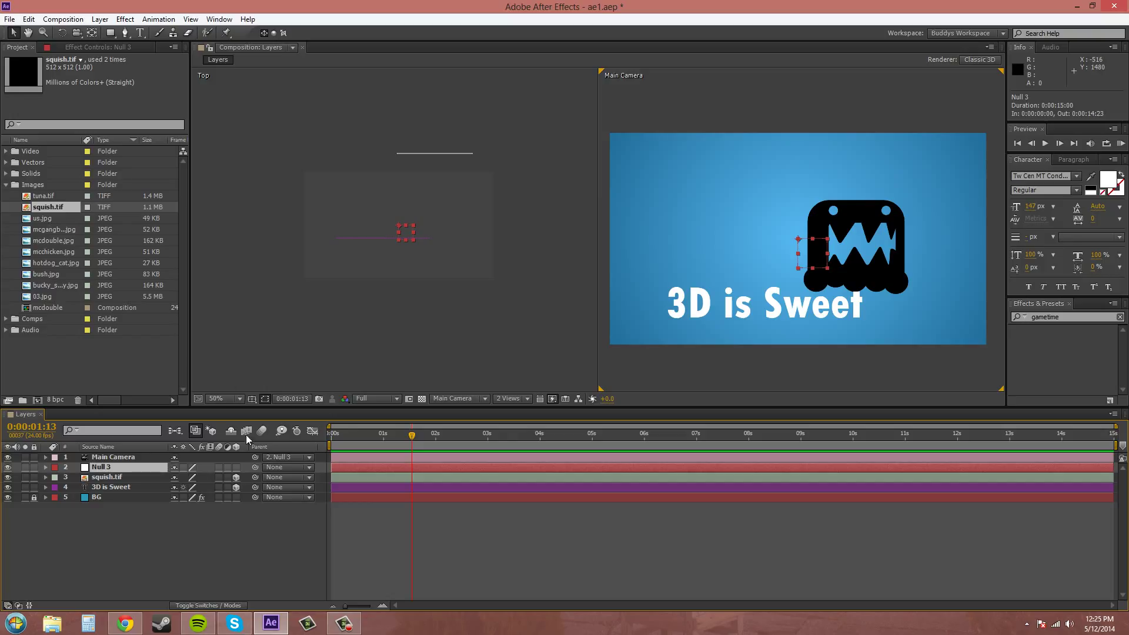
{"action": "left_click", "coordinate": [237, 469]}
{"action": "key", "text": "r"}
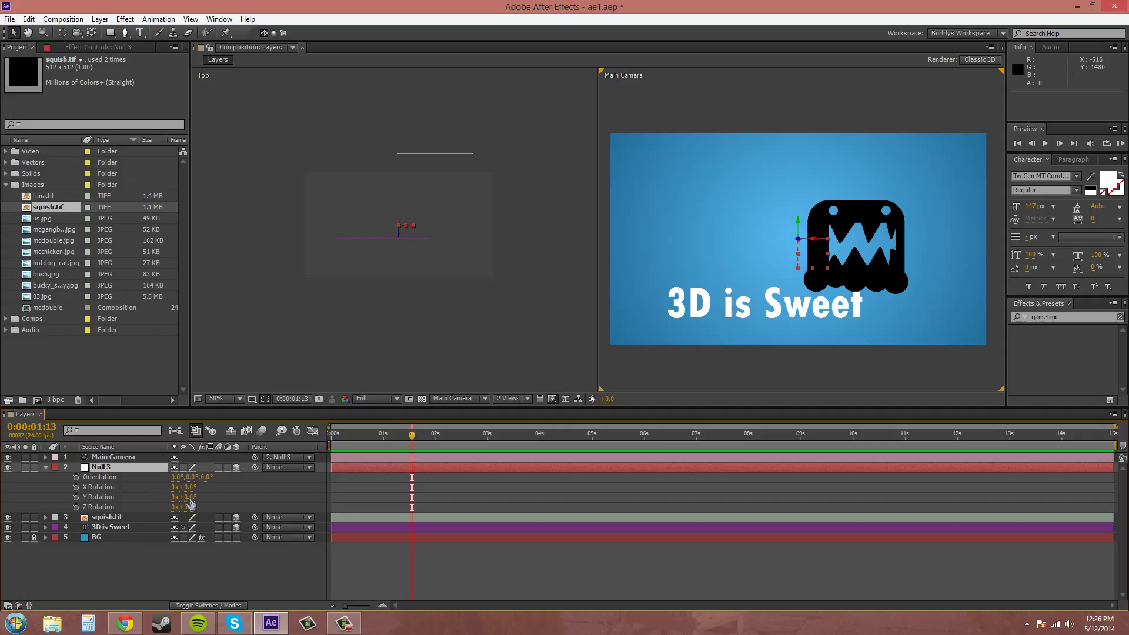
{"action": "left_click_drag", "start_coordinate": [187, 497], "coordinate": [197, 496]}
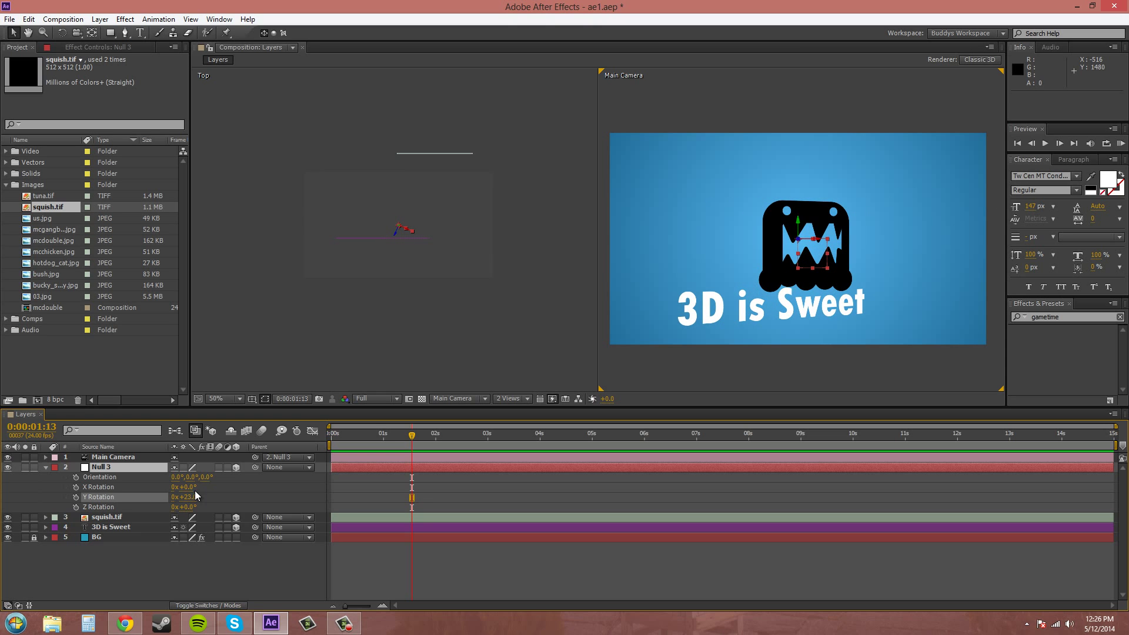
Undo the rotation and scrub Null 3's Position to 640, 326, 0 to reframe the shot
{"action": "key", "text": "ctrl+z"}
{"action": "key", "text": "p"}
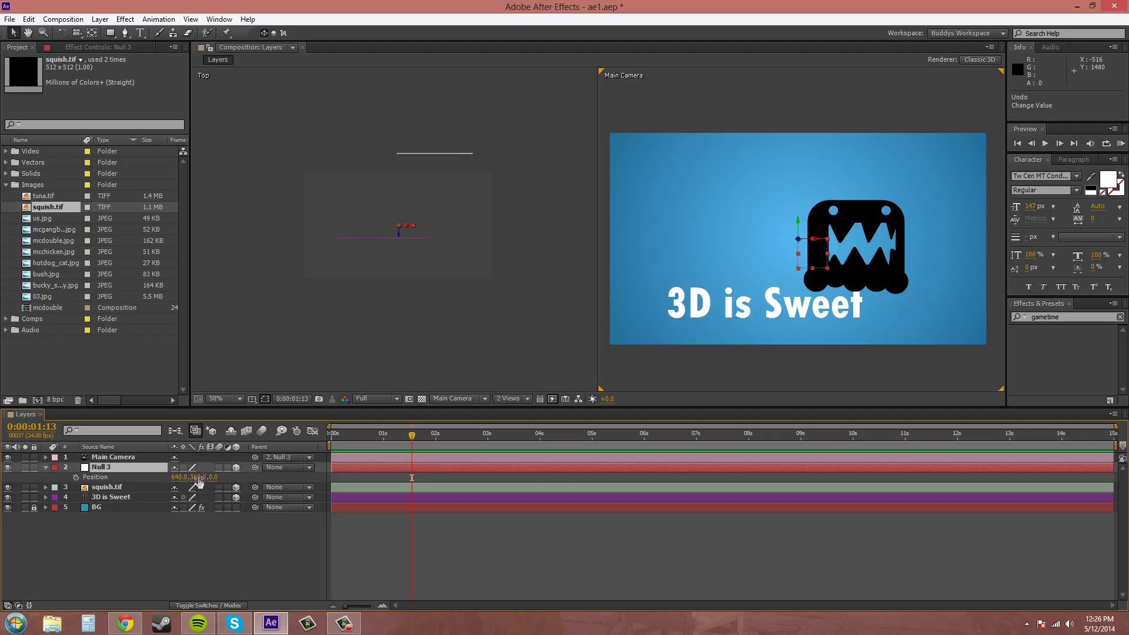
{"action": "left_click_drag", "start_coordinate": [197, 477], "coordinate": [223, 465]}
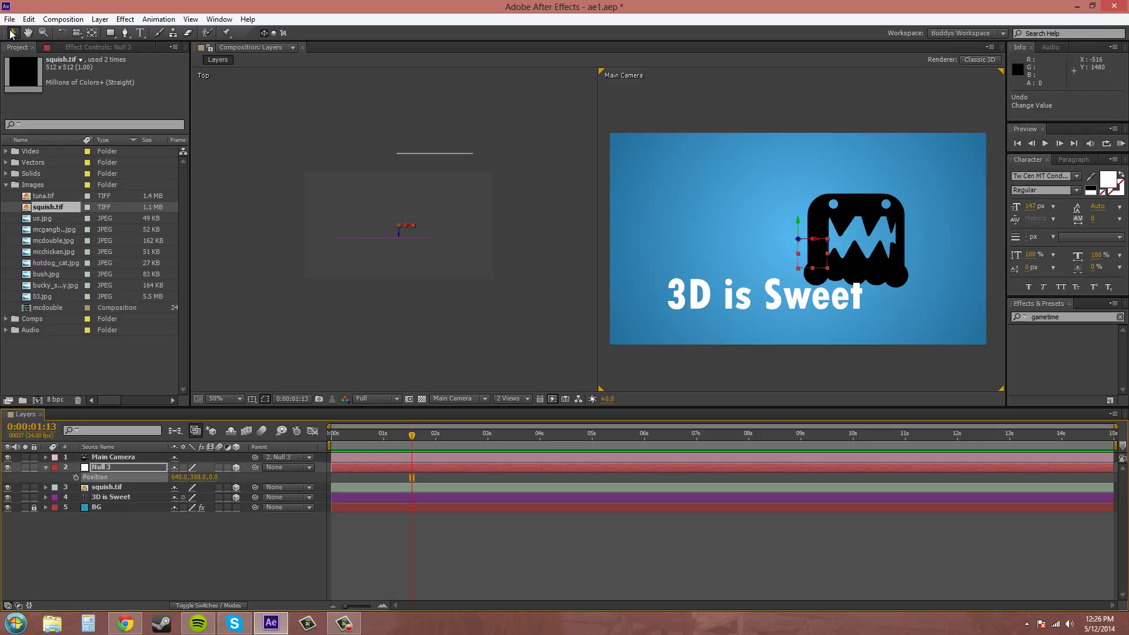
{"action": "left_click", "coordinate": [437, 155]}
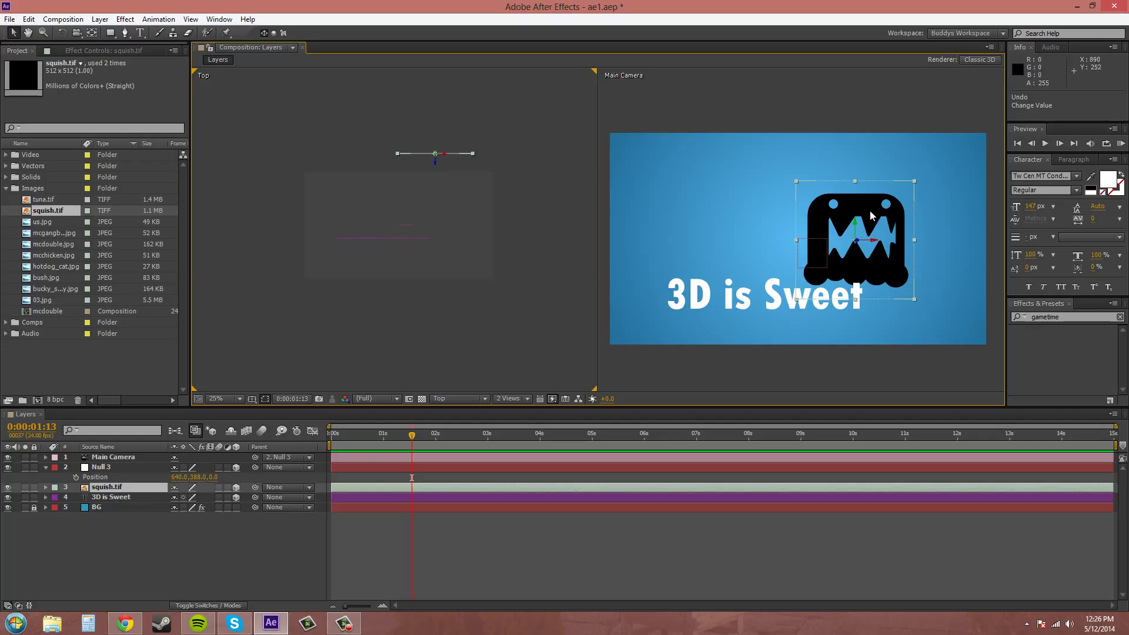
{"action": "left_click_drag", "start_coordinate": [197, 477], "coordinate": [143, 494]}
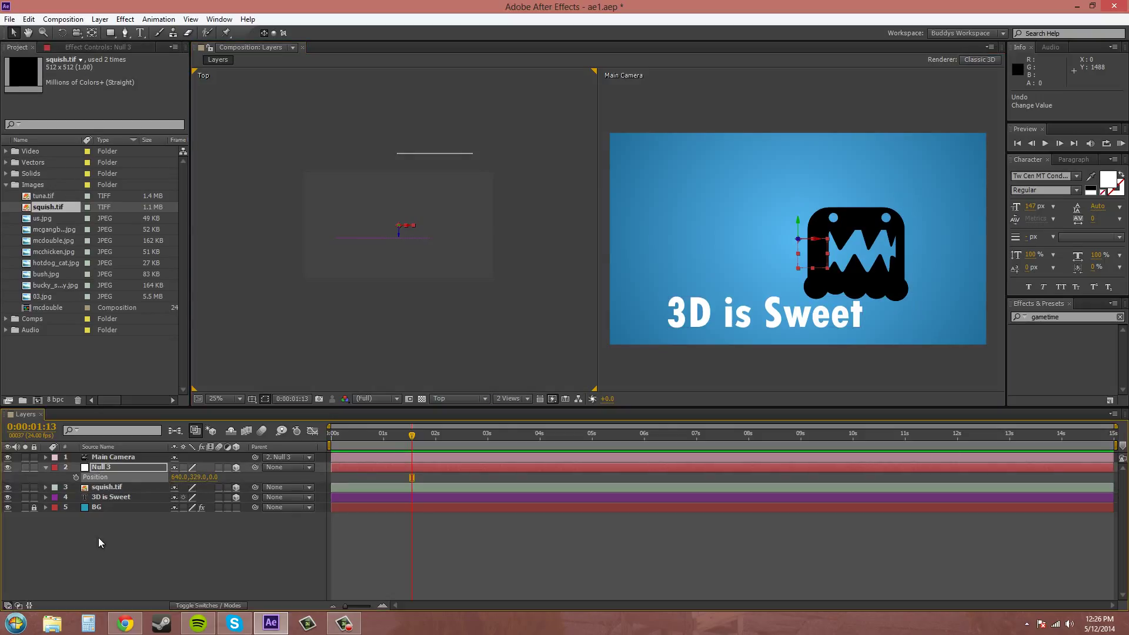
{"action": "left_click", "coordinate": [116, 458]}
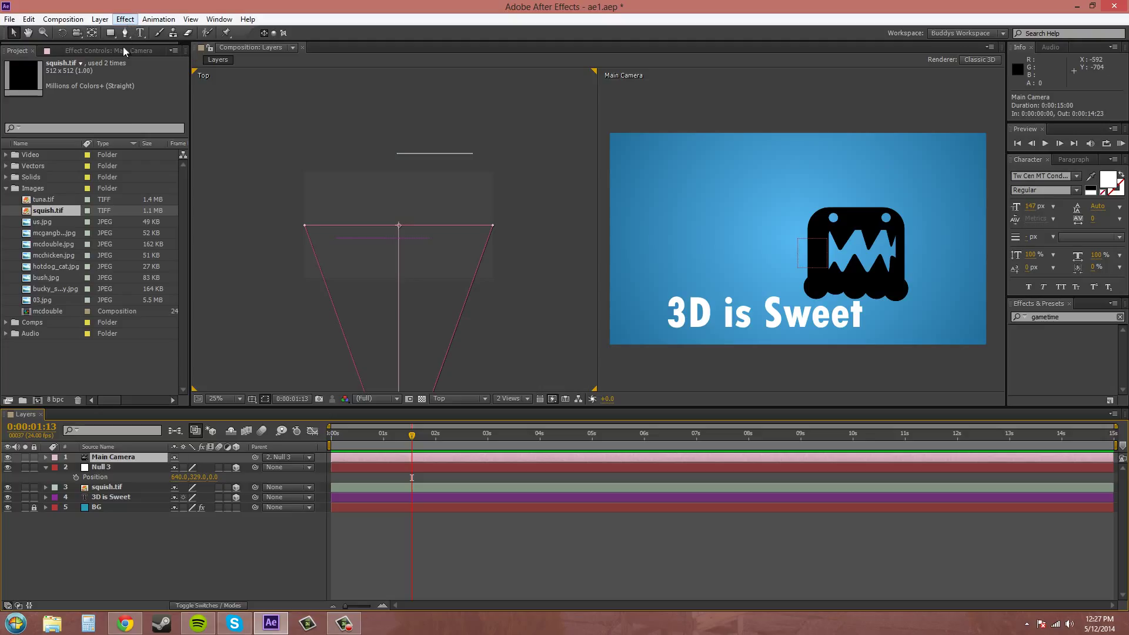
Add a white 100% Point light, Light 1, and drag it down to 345.3, 378.7, -451.9
{"action": "left_click", "coordinate": [98, 20]}
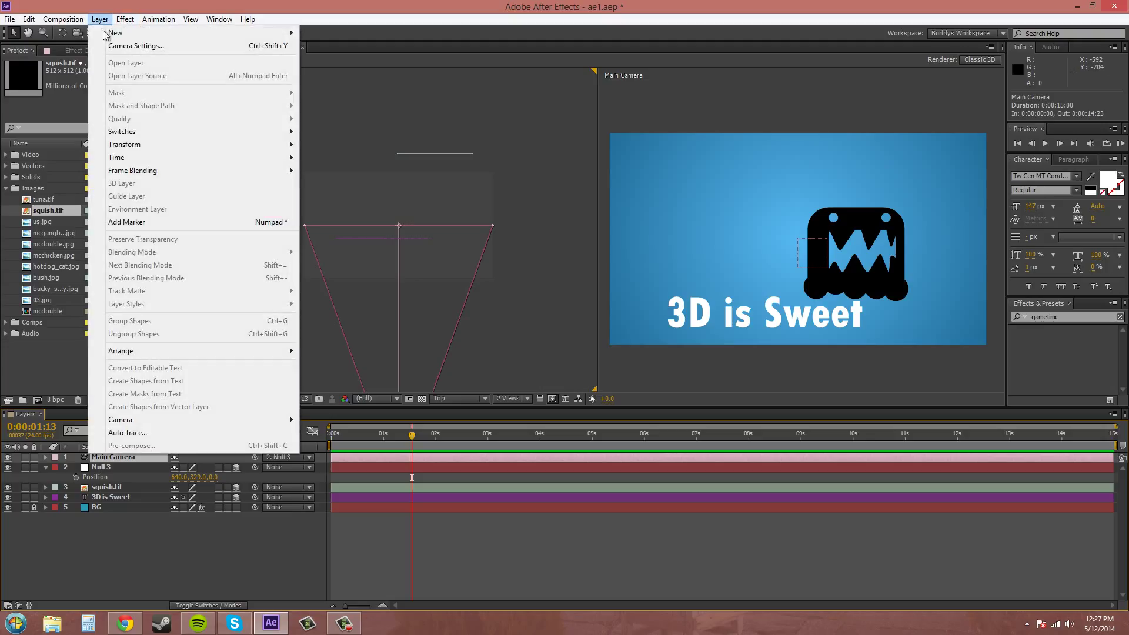
{"action": "mouse_move", "coordinate": [108, 34]}
{"action": "left_click", "coordinate": [335, 58]}
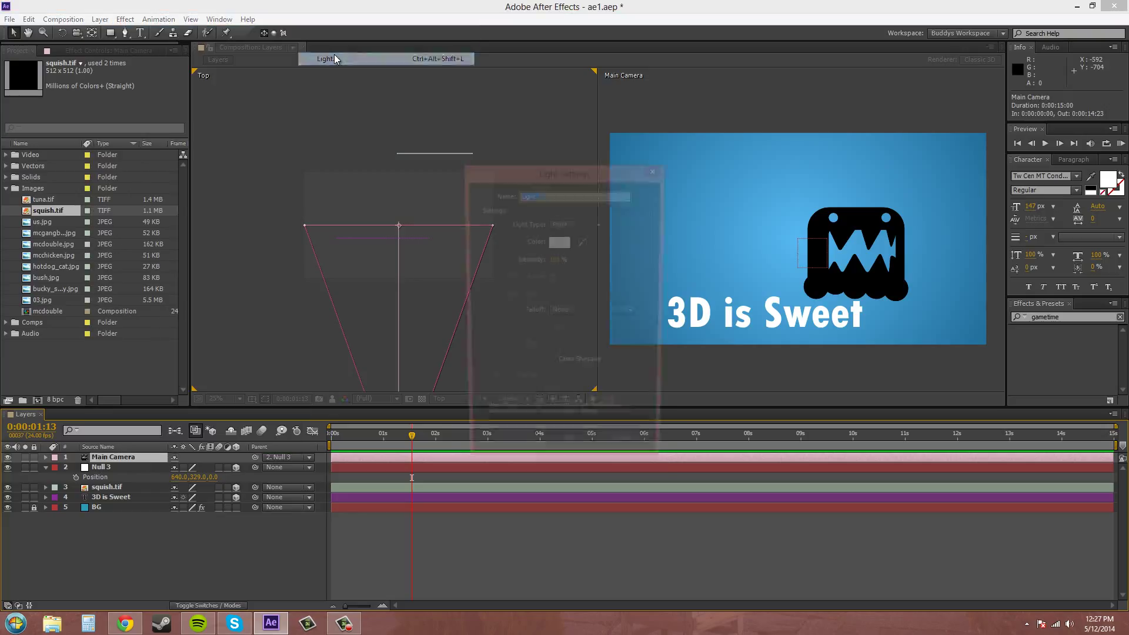
{"action": "left_click_drag", "start_coordinate": [568, 175], "coordinate": [360, 100]}
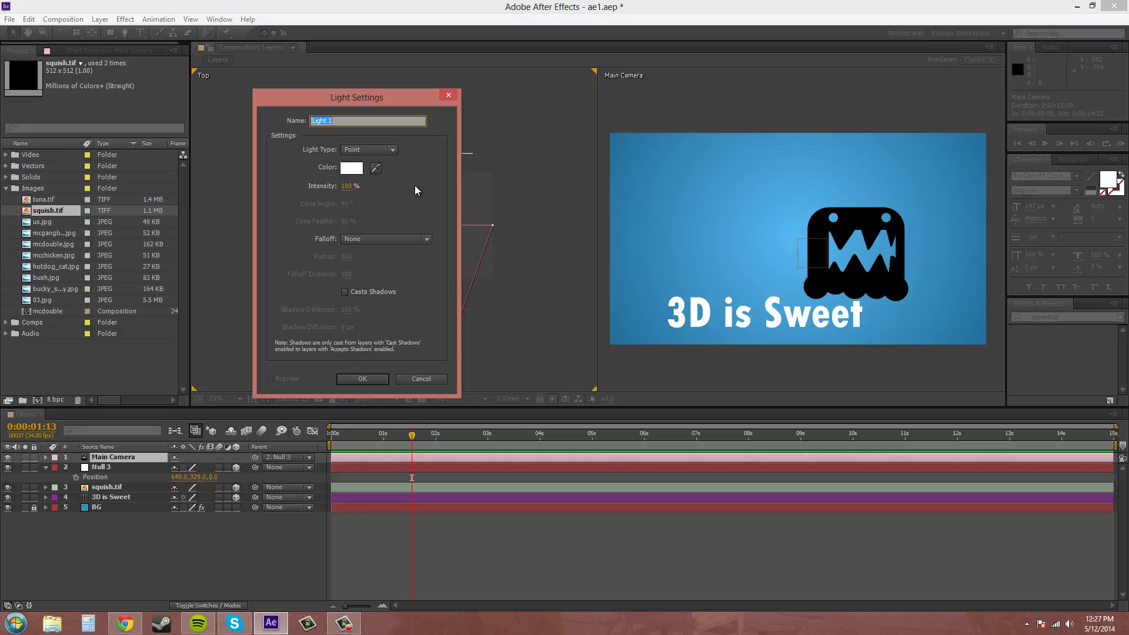
{"action": "left_click", "coordinate": [360, 383]}
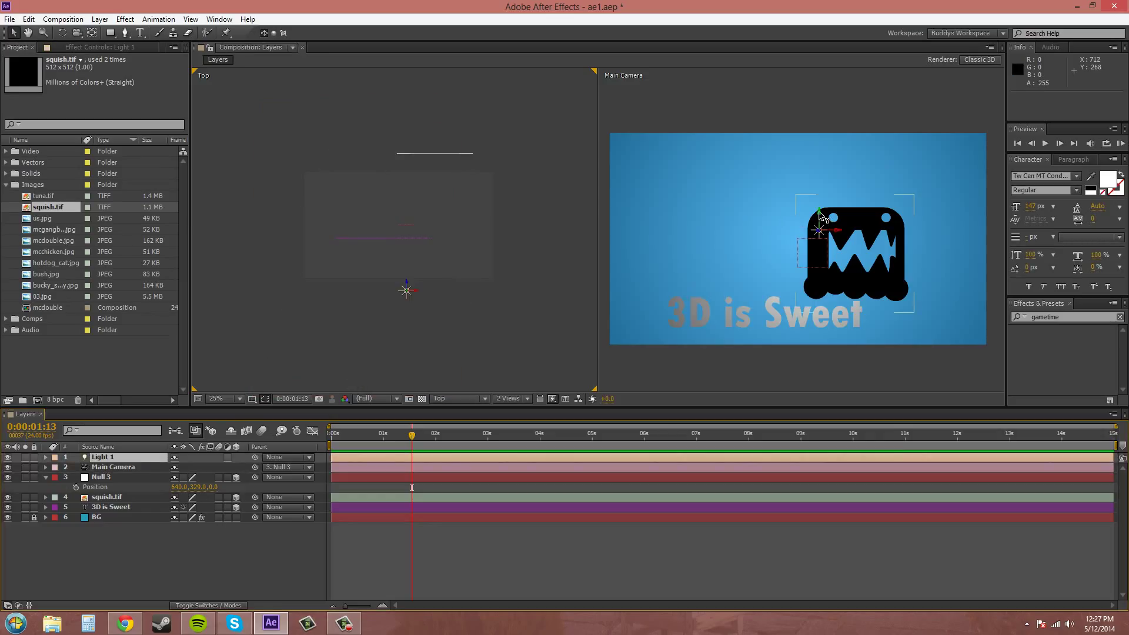
{"action": "mouse_move", "coordinate": [822, 219]}
{"action": "left_mouse_down"}
{"action": "mouse_move", "coordinate": [826, 323]}
{"action": "mouse_move", "coordinate": [667, 323]}
{"action": "mouse_move", "coordinate": [727, 311]}
{"action": "mouse_move", "coordinate": [675, 266]}
{"action": "mouse_move", "coordinate": [676, 239]}
{"action": "mouse_move", "coordinate": [697, 265]}
{"action": "mouse_move", "coordinate": [675, 259]}
{"action": "mouse_move", "coordinate": [695, 276]}
{"action": "mouse_move", "coordinate": [689, 302]}
{"action": "left_mouse_up"}
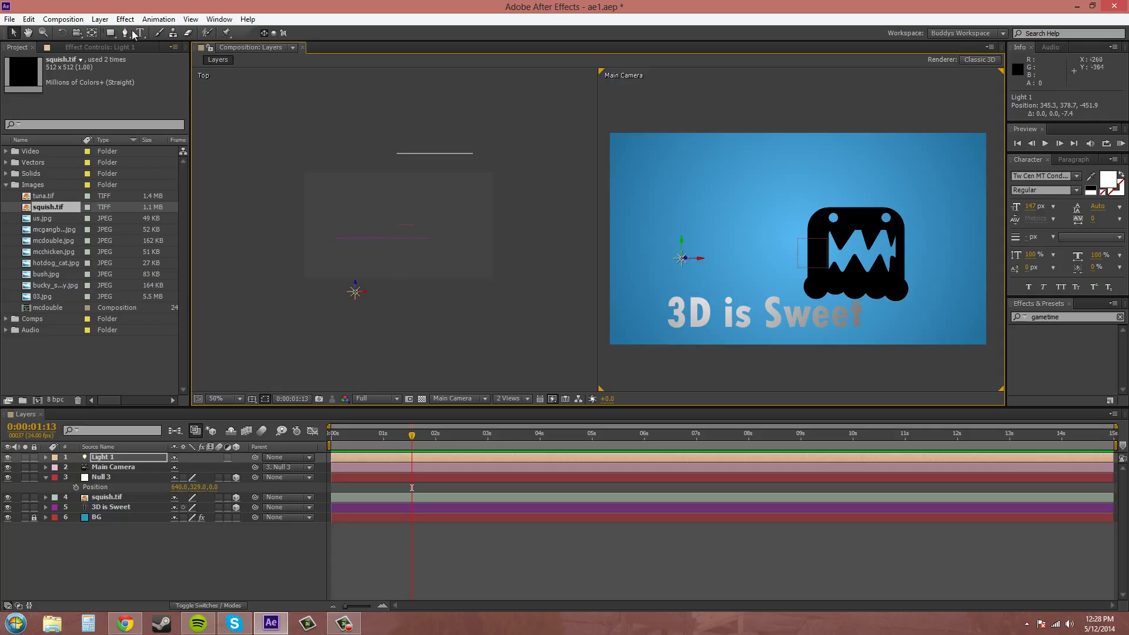
Create a new light, Light 2, with Light Type set to Spot
{"action": "left_click", "coordinate": [101, 20]}
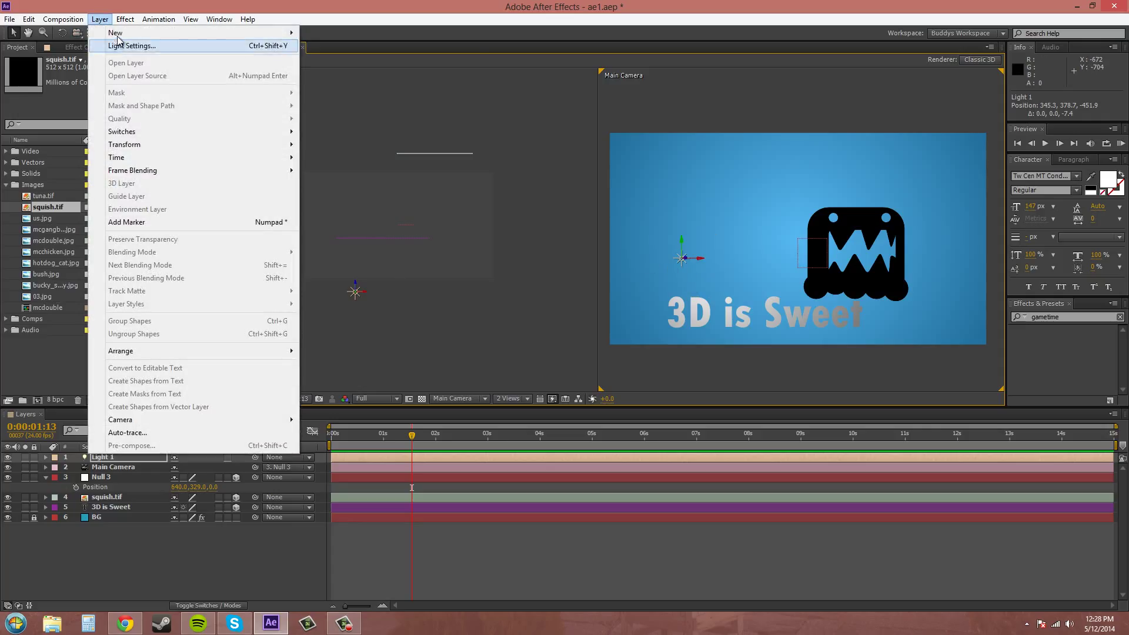
{"action": "mouse_move", "coordinate": [117, 34]}
{"action": "left_click", "coordinate": [340, 59]}
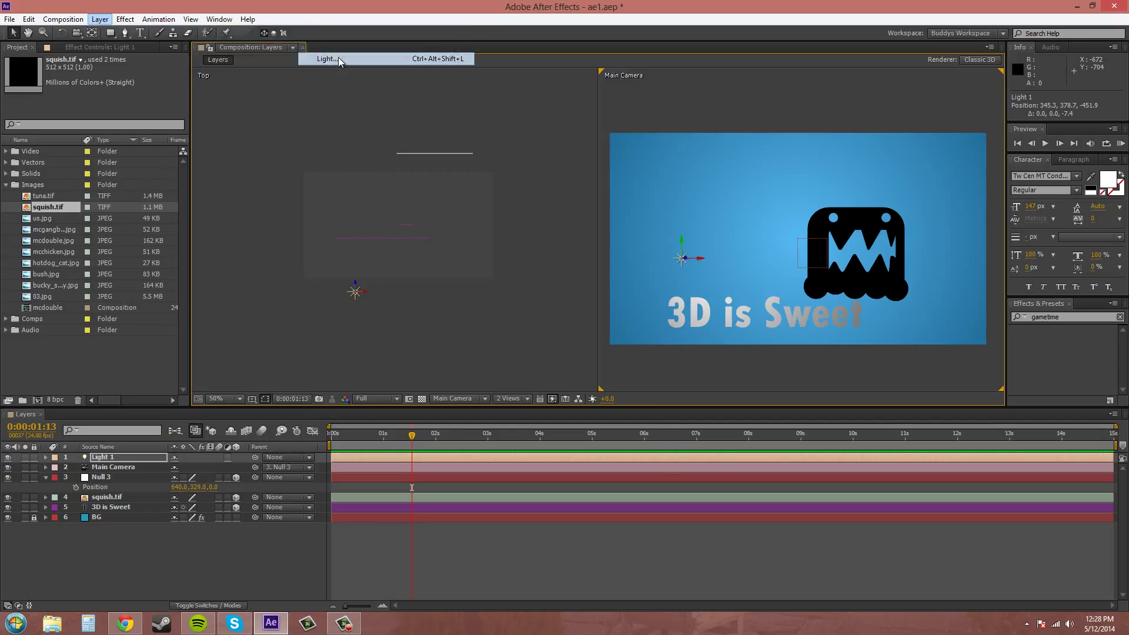
{"action": "left_click", "coordinate": [583, 225]}
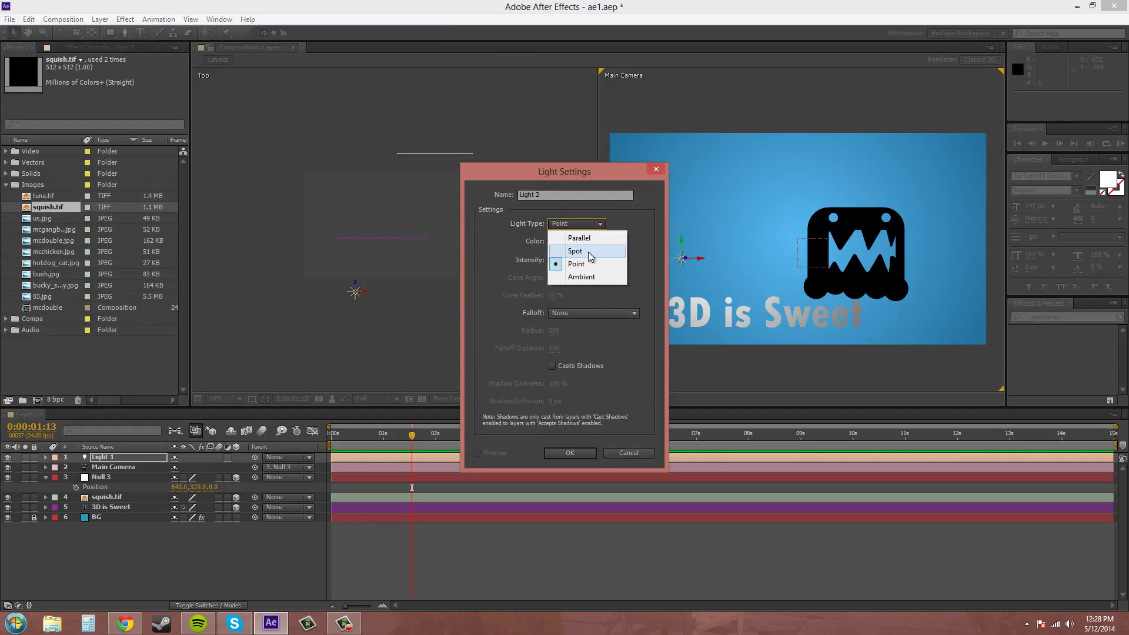
{"action": "left_click", "coordinate": [588, 252]}
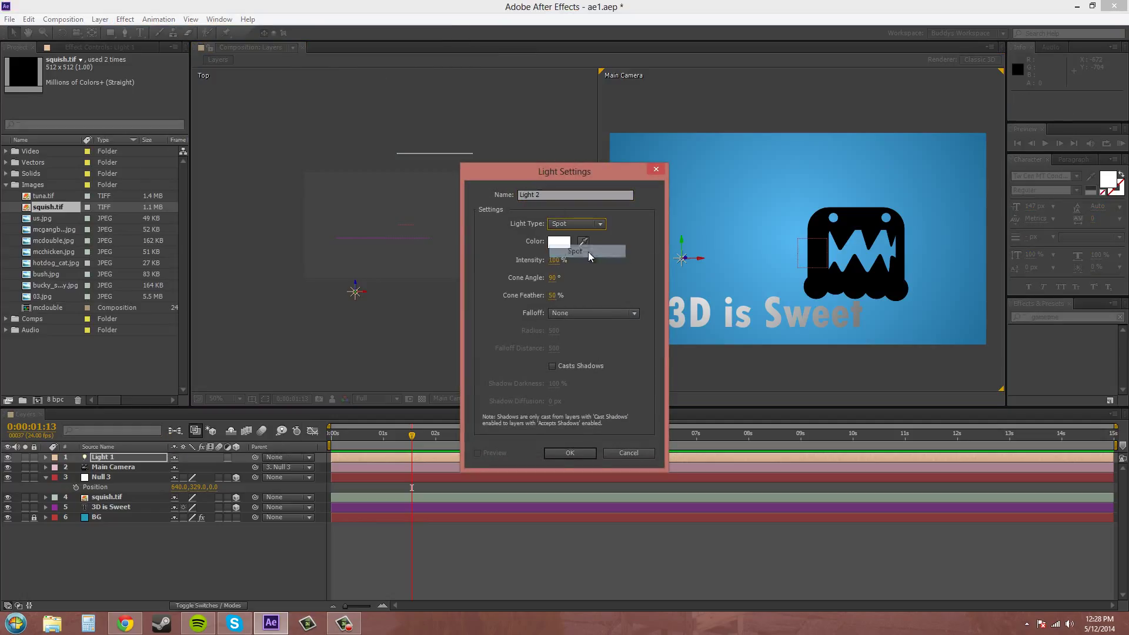
{"action": "left_click", "coordinate": [570, 454]}
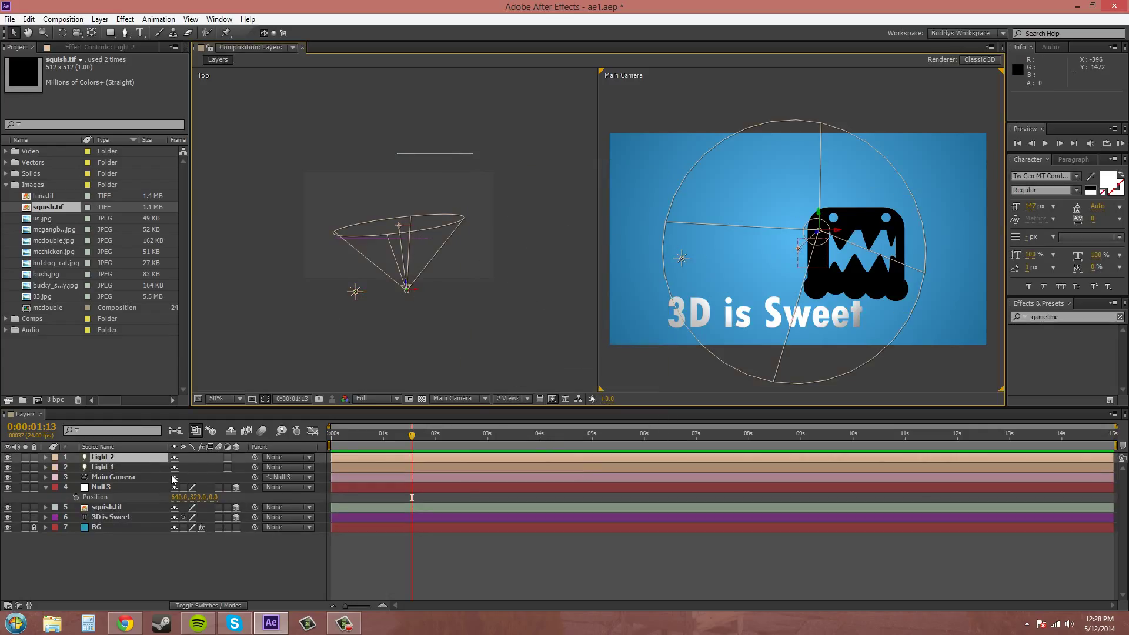
Shift Light 2 left and tilt its cone to an X Rotation of -24°
{"action": "key", "text": "r"}
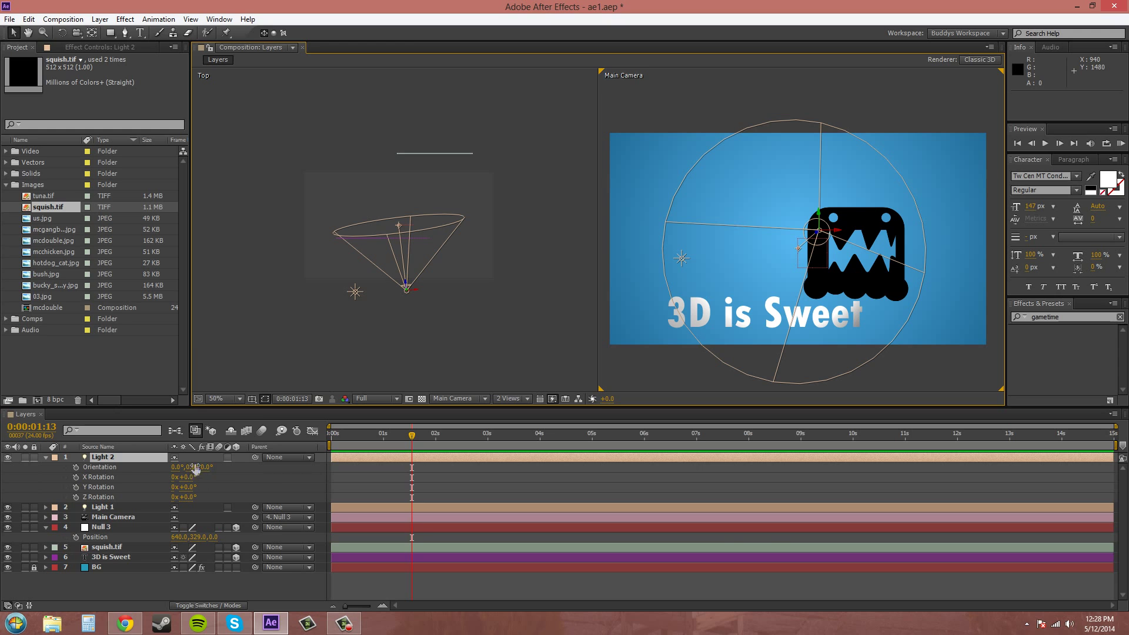
{"action": "mouse_move", "coordinate": [415, 288]}
{"action": "left_mouse_down"}
{"action": "mouse_move", "coordinate": [387, 290]}
{"action": "mouse_move", "coordinate": [396, 291]}
{"action": "left_mouse_up"}
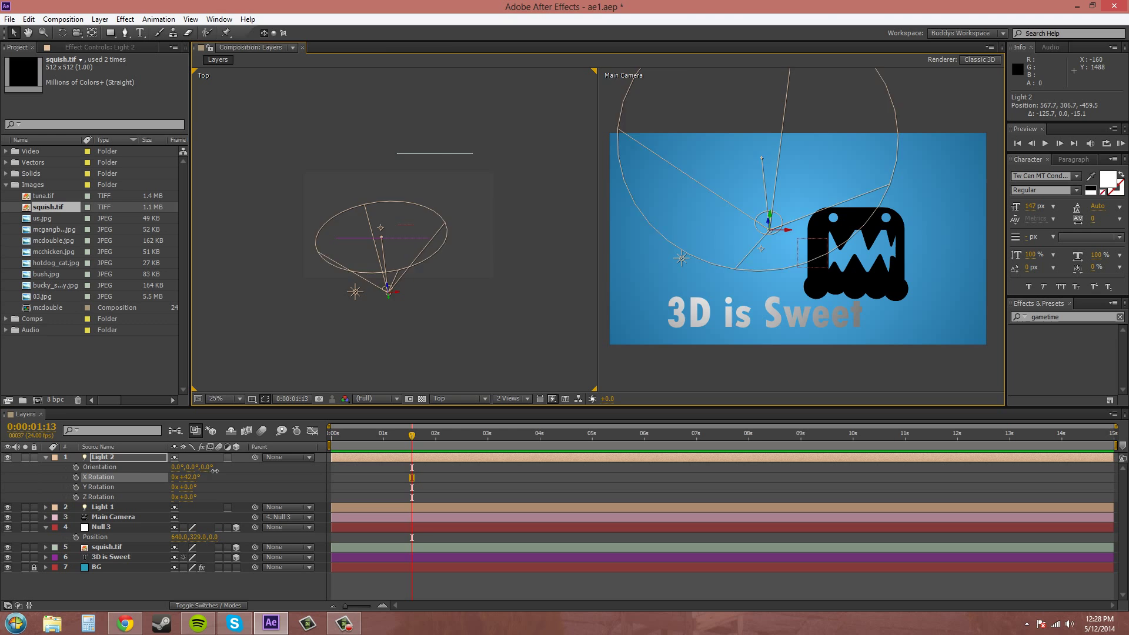
{"action": "left_click_drag", "start_coordinate": [214, 471], "coordinate": [273, 417]}
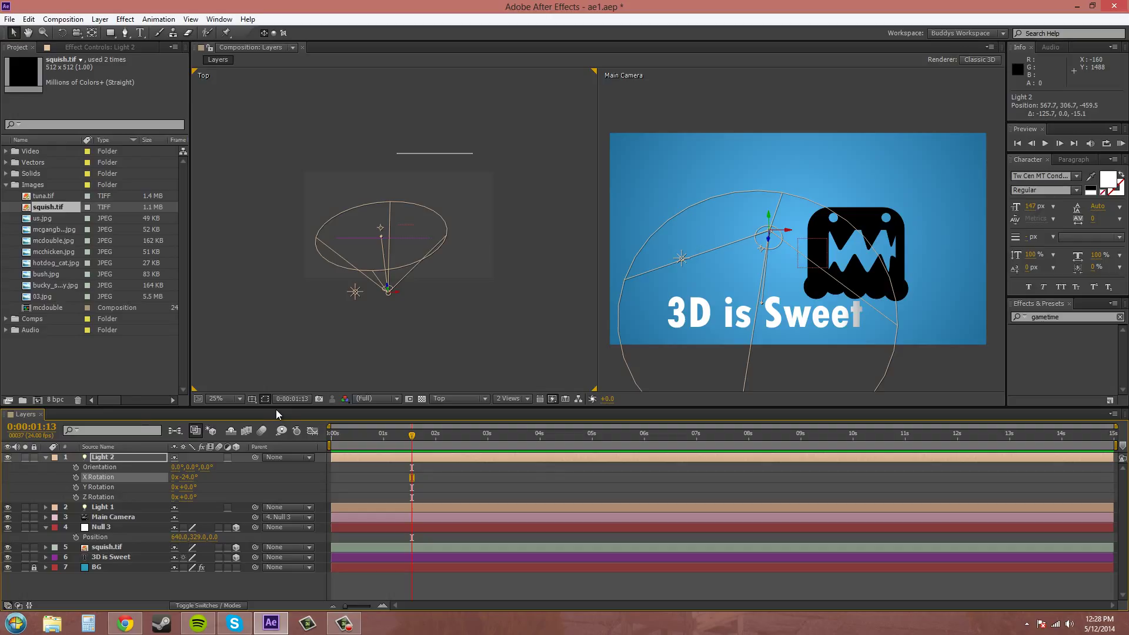
{"action": "left_click", "coordinate": [111, 459]}
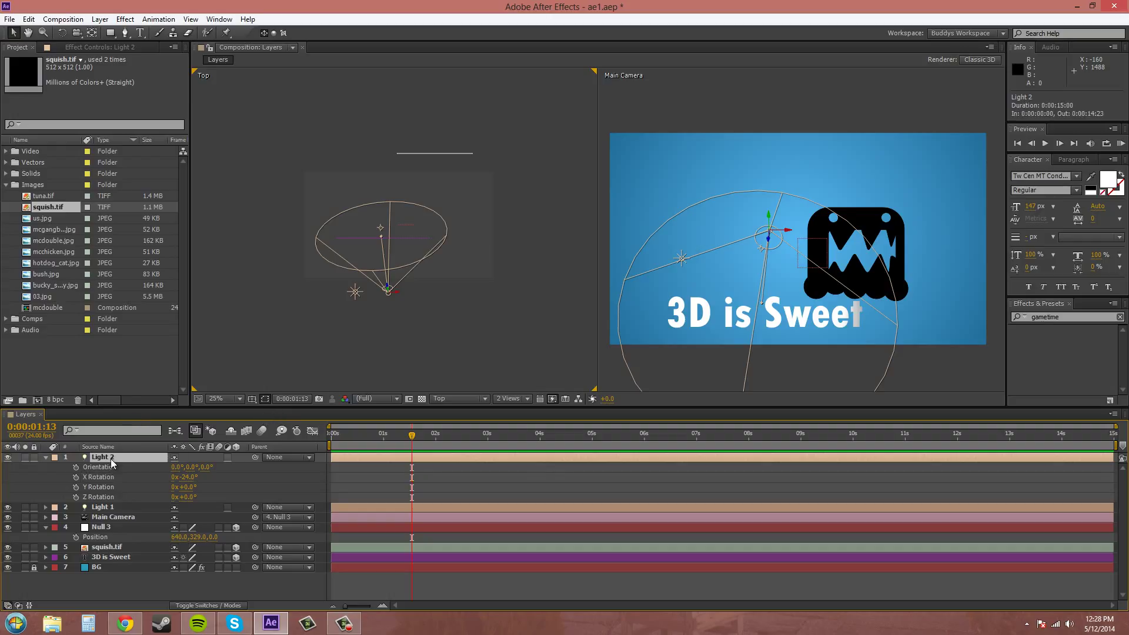
Delete the Light 2 and Light 1 layers
{"action": "key", "text": "Delete"}
{"action": "left_click", "coordinate": [112, 461]}
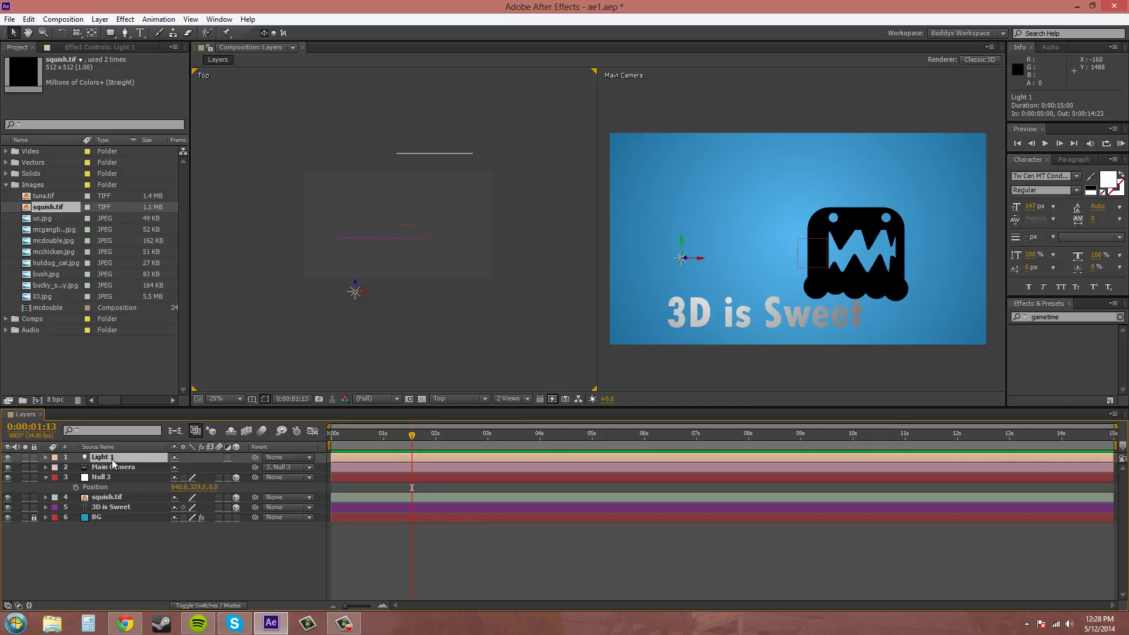
{"action": "key", "text": "Delete"}
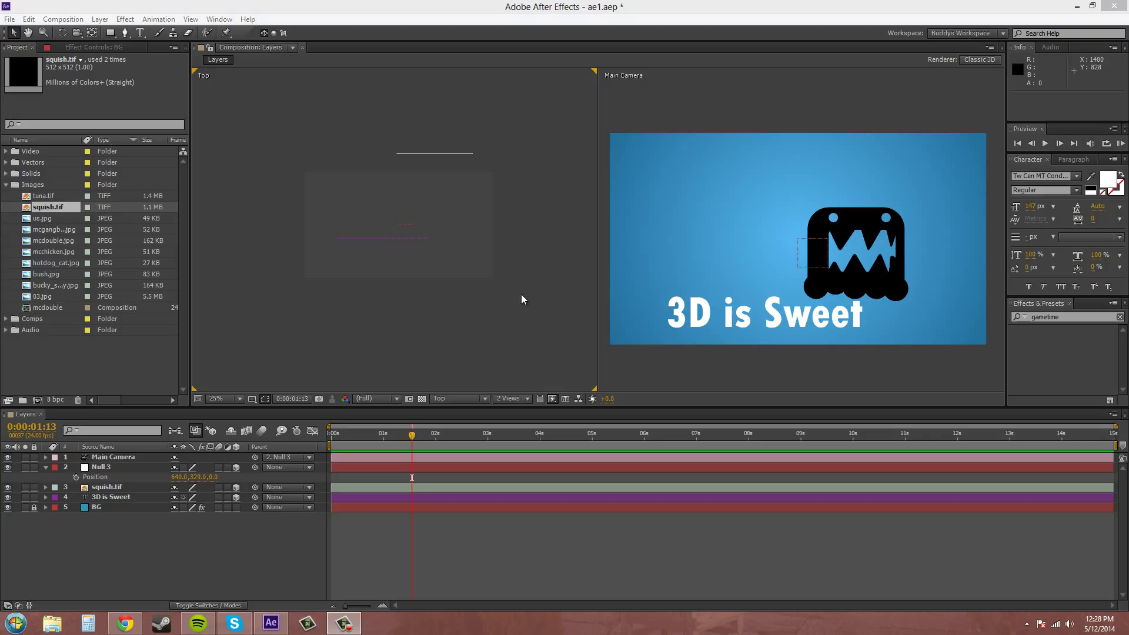
Unlock the BG layer and enable its 3D Layer switch
{"action": "left_click", "coordinate": [34, 506]}
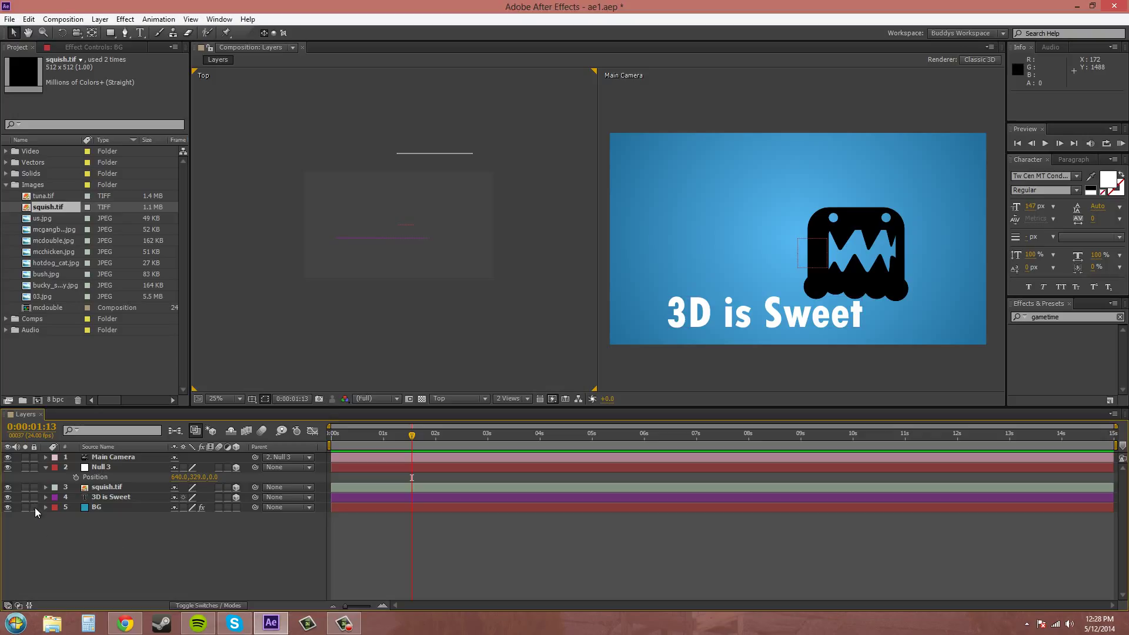
{"action": "left_click", "coordinate": [238, 508]}
{"action": "left_click", "coordinate": [237, 508]}
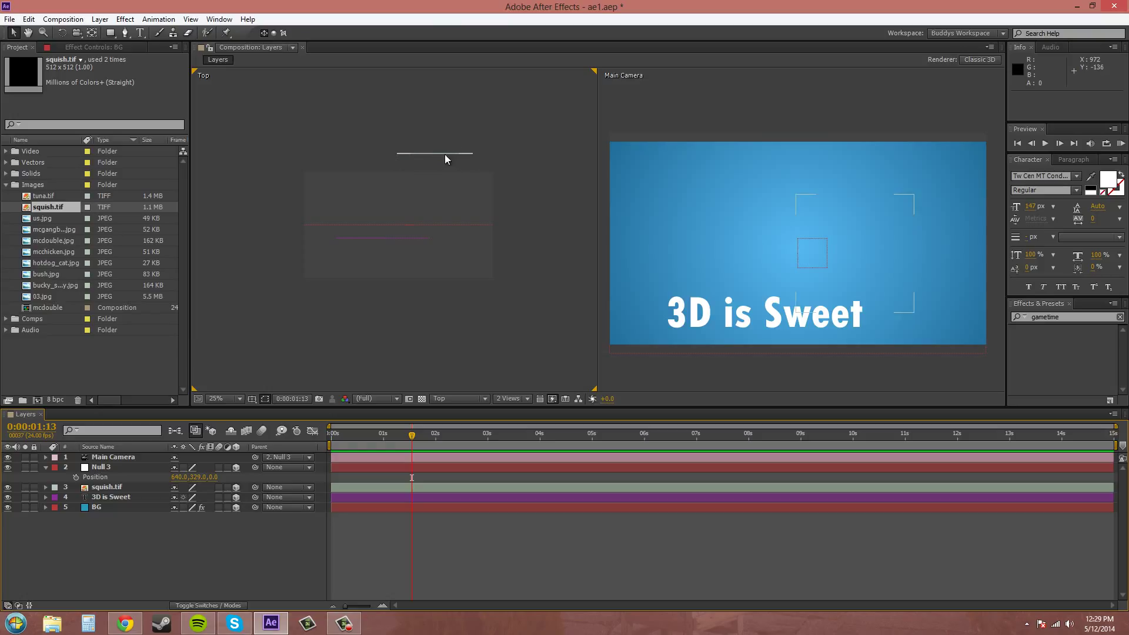
{"action": "left_click", "coordinate": [109, 506]}
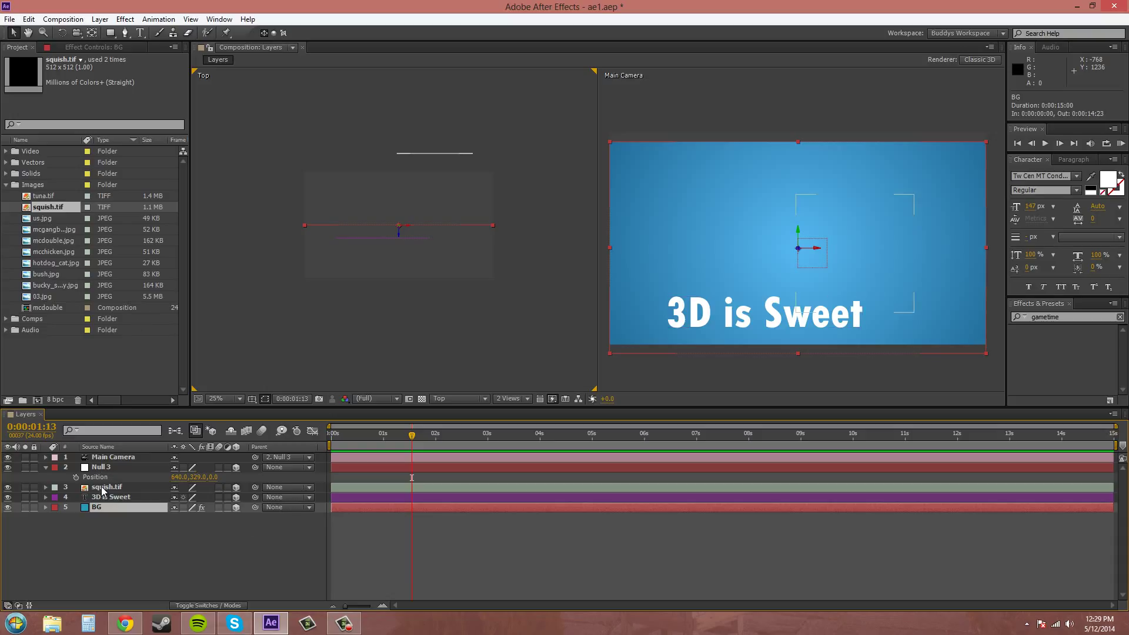
{"action": "left_click", "coordinate": [106, 468]}
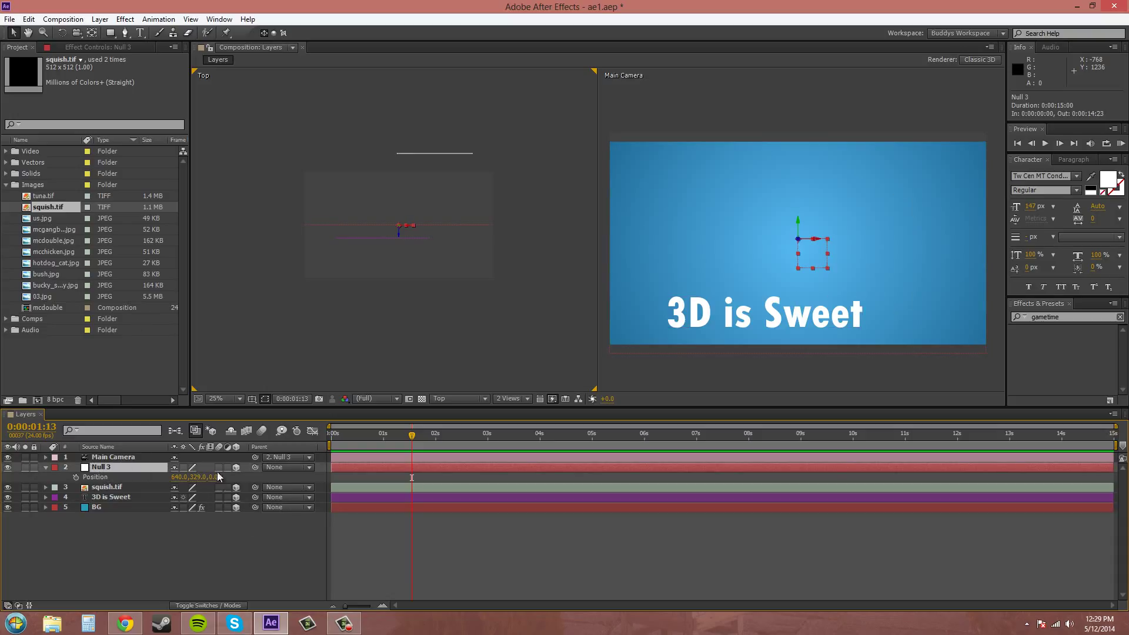
{"action": "left_click_drag", "start_coordinate": [403, 238], "coordinate": [432, 354]}
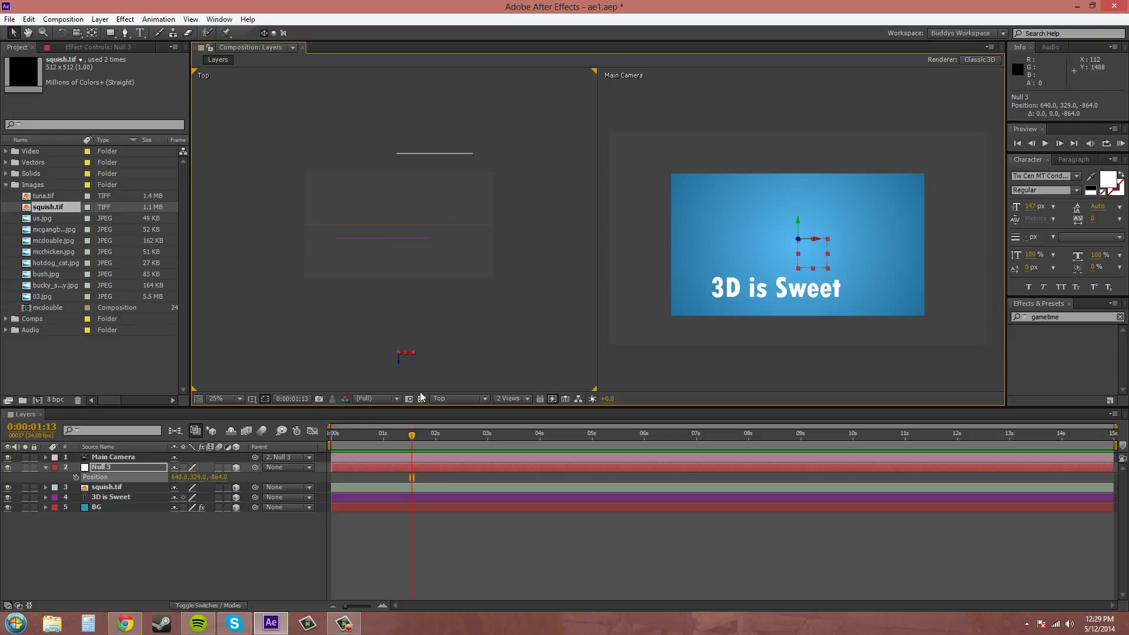
{"action": "key", "text": "ctrl+z"}
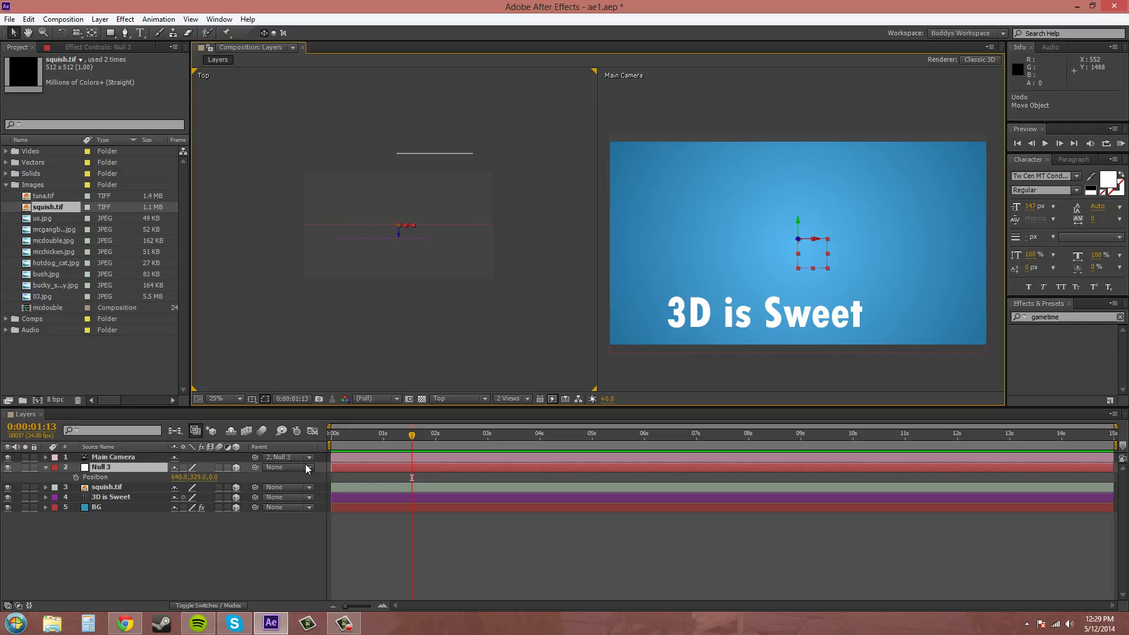
Switch BG back to 2D, undo a test move of it, and lock the BG layer
{"action": "left_click", "coordinate": [235, 507]}
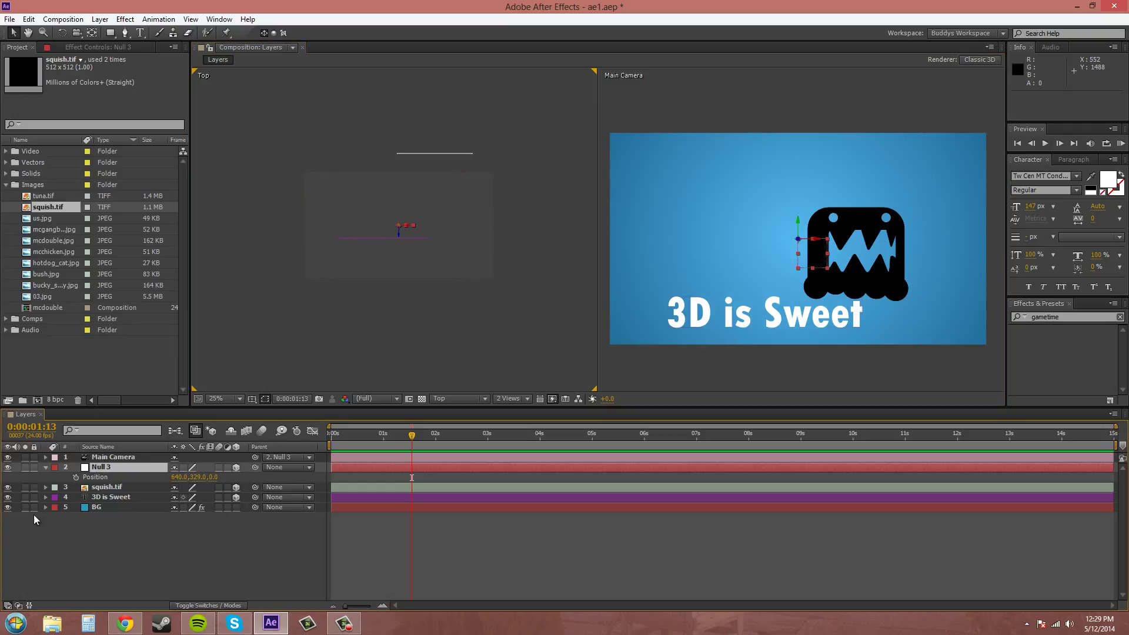
{"action": "left_click", "coordinate": [694, 178]}
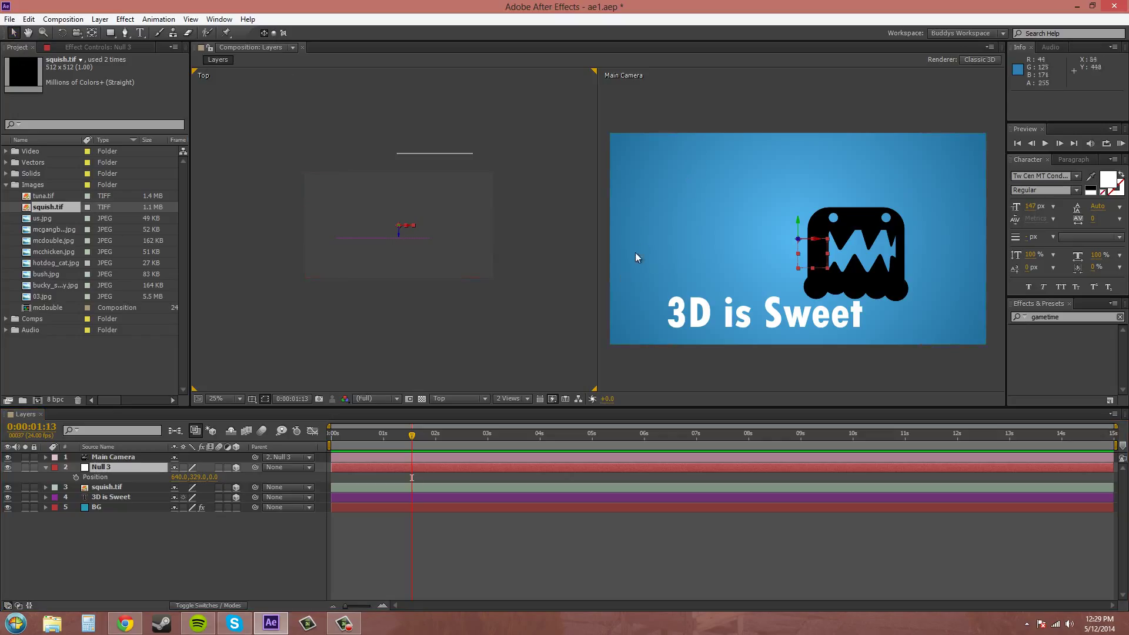
{"action": "left_click_drag", "start_coordinate": [657, 232], "coordinate": [780, 166]}
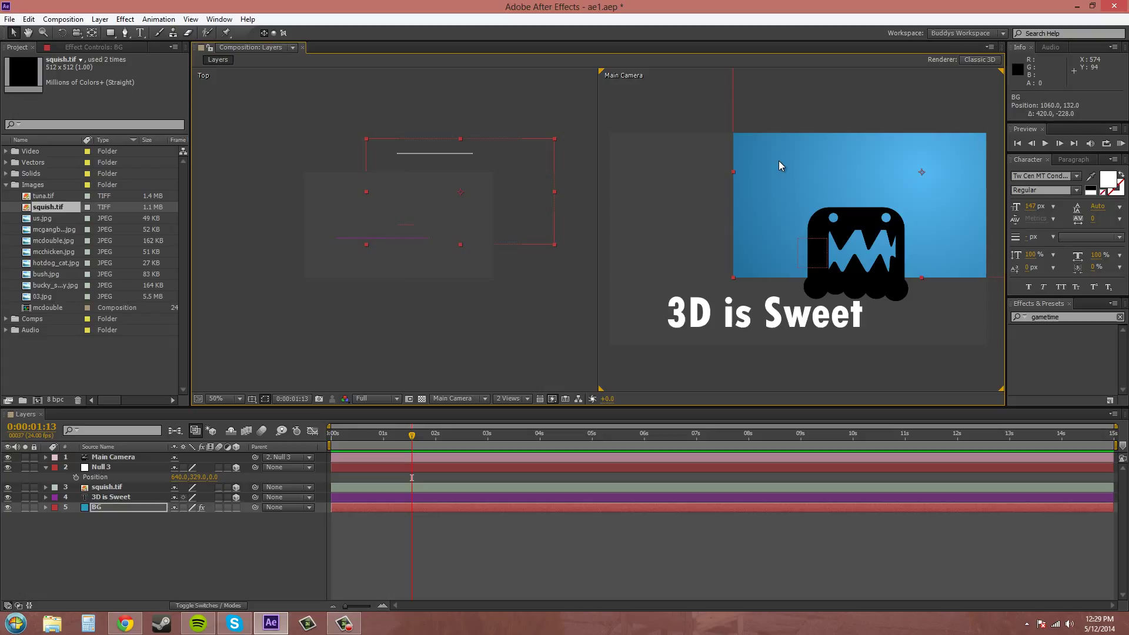
{"action": "key", "text": "ctrl+z"}
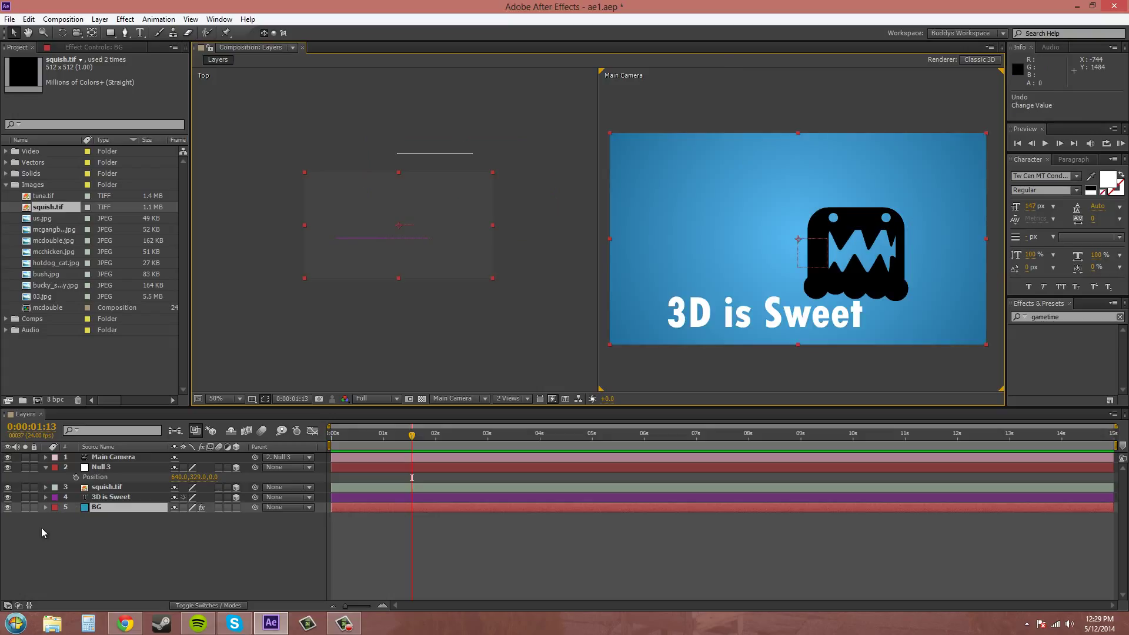
{"action": "left_click", "coordinate": [34, 508]}
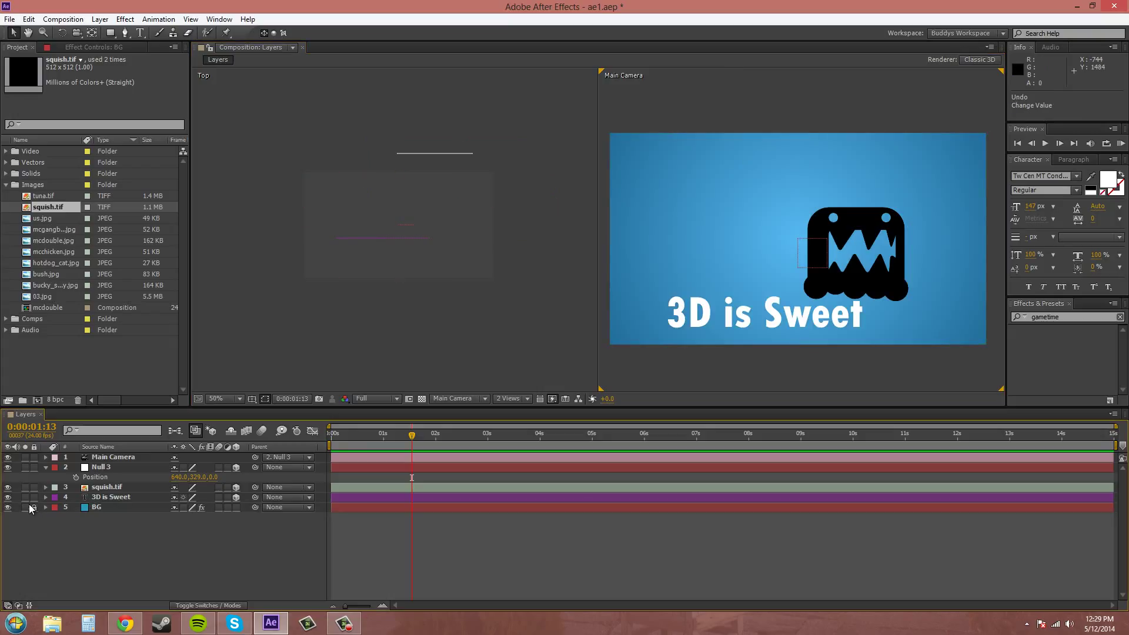